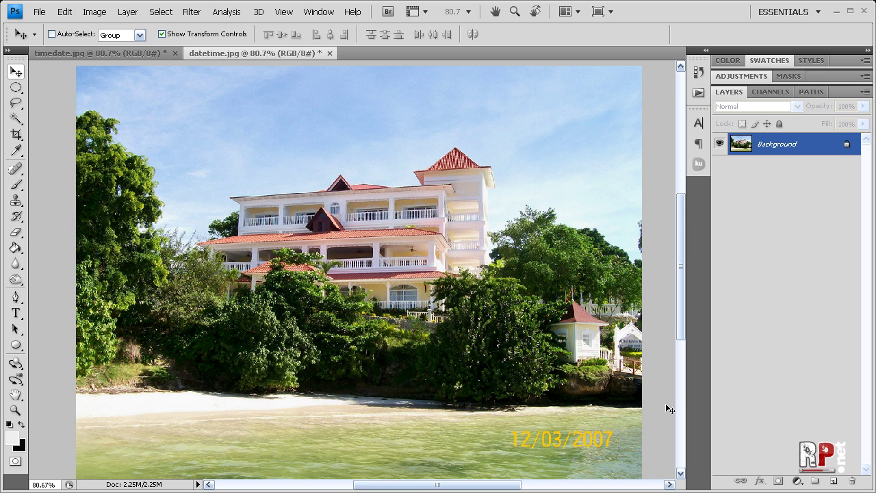
# Fit the beach resort photo to the window and outline a crop area above the date stamp.
pyautogui.hotkey('ctrl', '0')
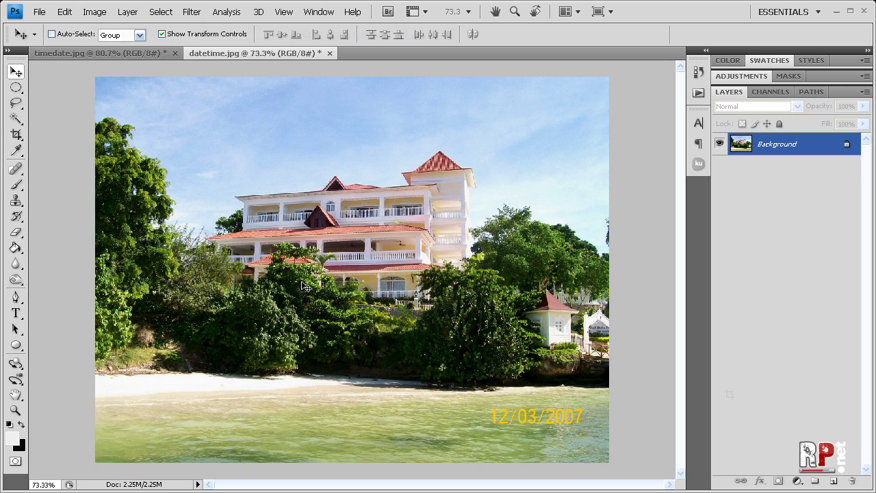
pyautogui.press('c')
pyautogui.moveTo(96, 77)
pyautogui.mouseDown()
pyautogui.moveTo(730, 399)
pyautogui.moveTo(88, 42)
pyautogui.mouseUp()
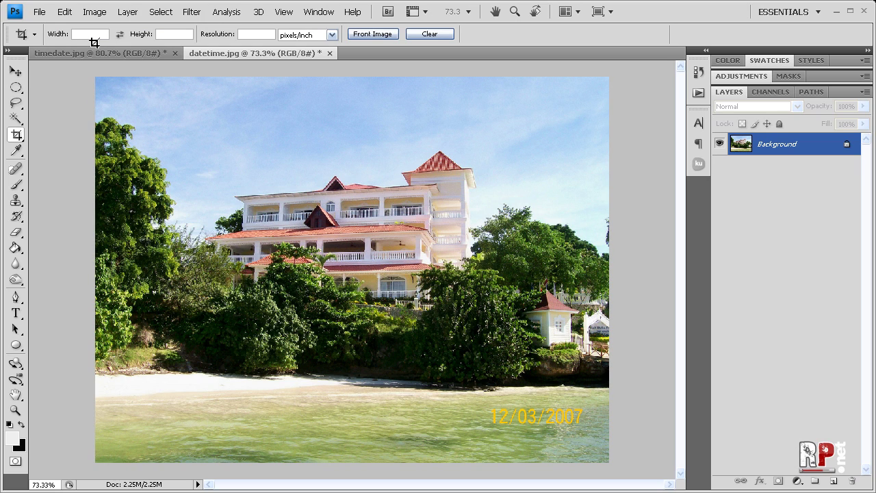
pyautogui.moveTo(95, 43); pyautogui.dragTo(648, 401)
pyautogui.press('Return')
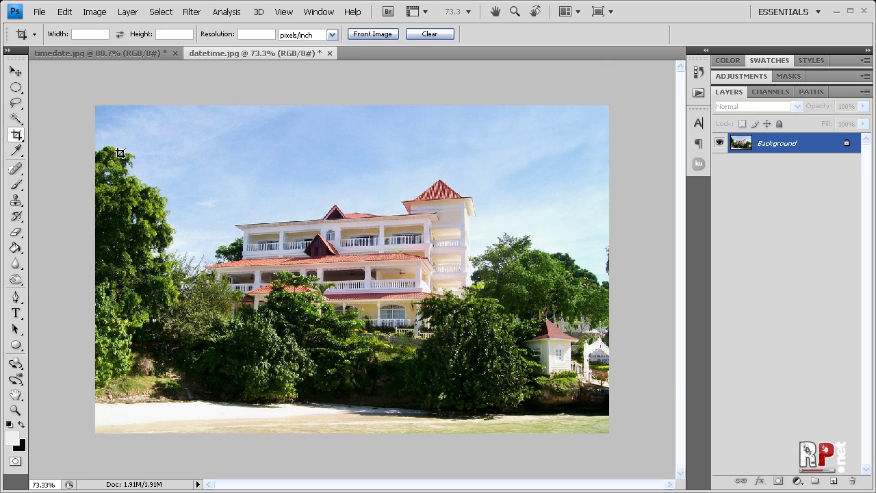
pyautogui.hotkey('ctrl', 'z')
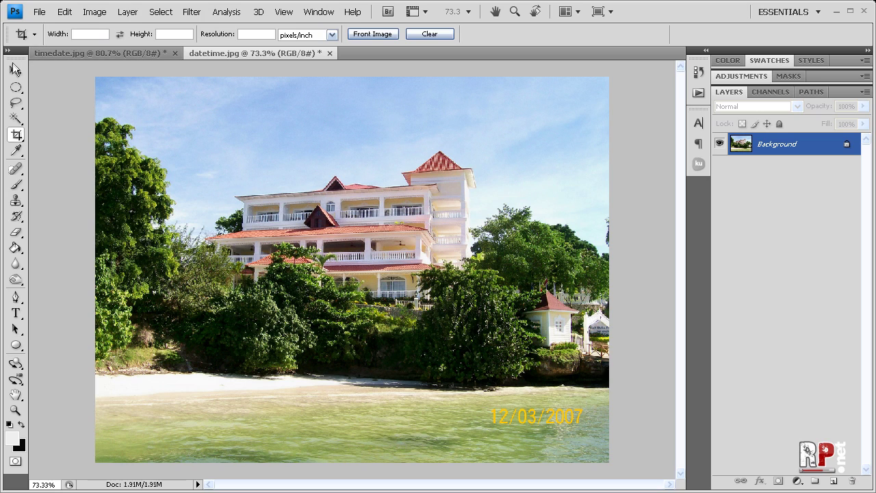
pyautogui.click(15, 71)
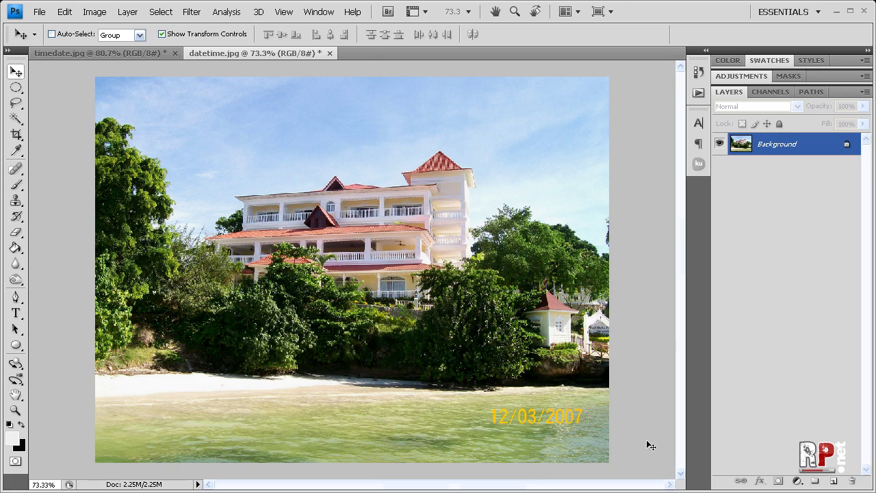
pyautogui.scroll(2, 651, 446)
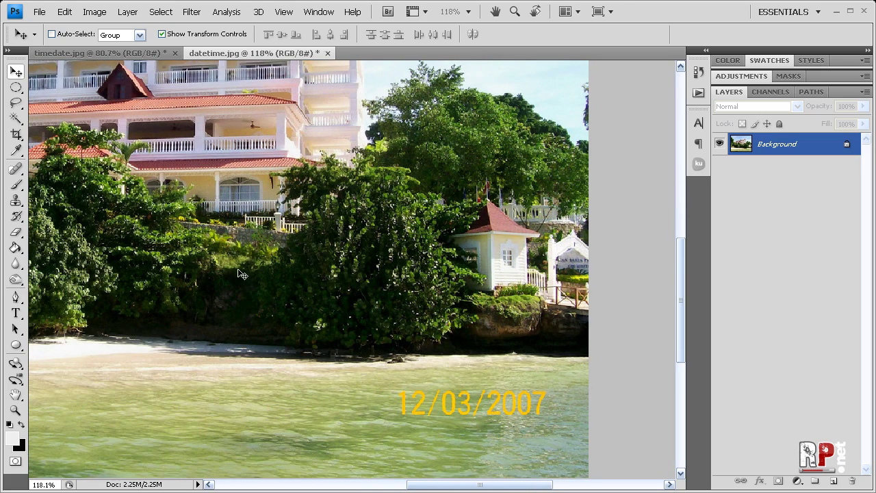
# Patch the 12/03/2007 date stamp with nearby clean water and deselect.
pyautogui.click(16, 171)
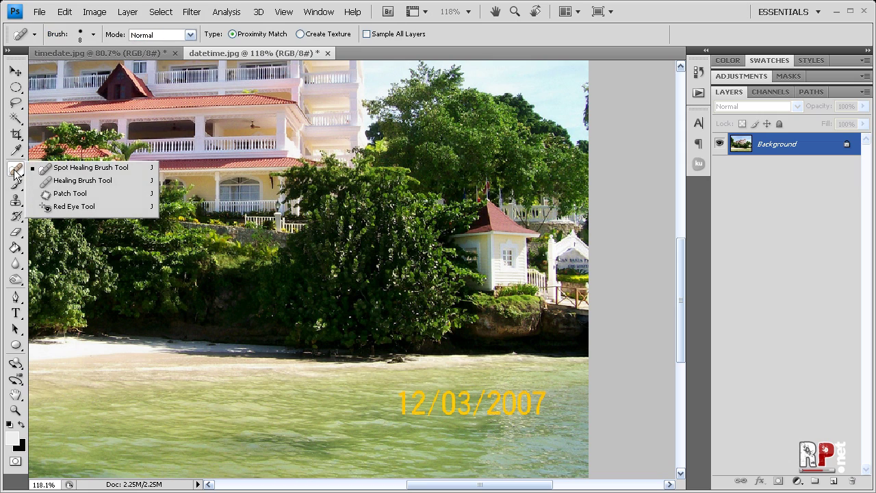
pyautogui.click(68, 194)
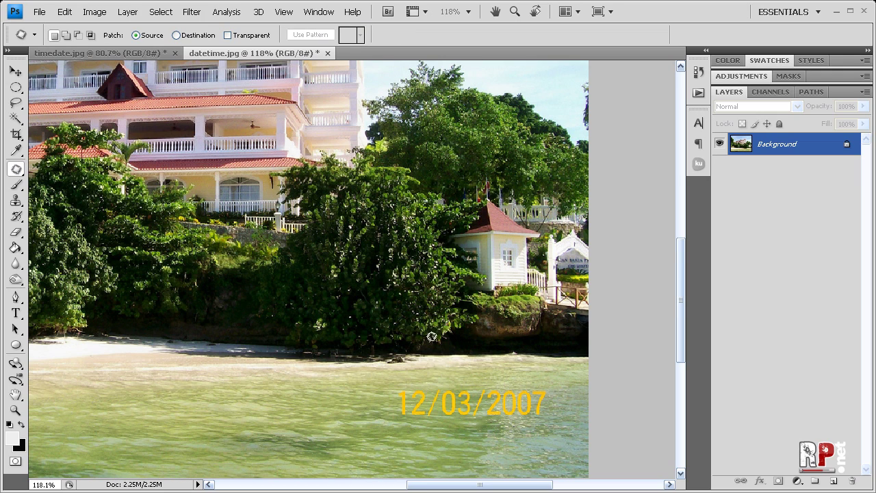
pyautogui.moveTo(400, 383)
pyautogui.mouseDown()
pyautogui.moveTo(539, 383)
pyautogui.moveTo(488, 416)
pyautogui.moveTo(392, 405)
pyautogui.moveTo(396, 385)
pyautogui.mouseUp()
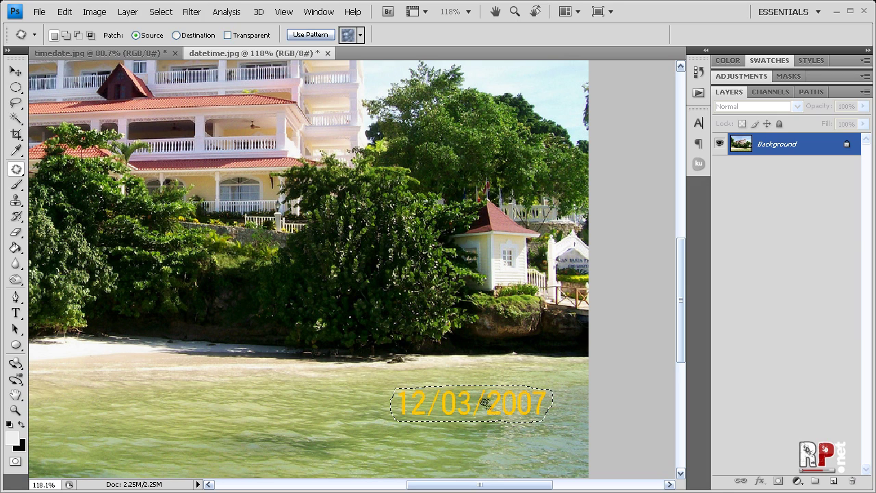
pyautogui.moveTo(513, 402)
pyautogui.mouseDown()
pyautogui.moveTo(330, 402)
pyautogui.moveTo(346, 402)
pyautogui.mouseUp()
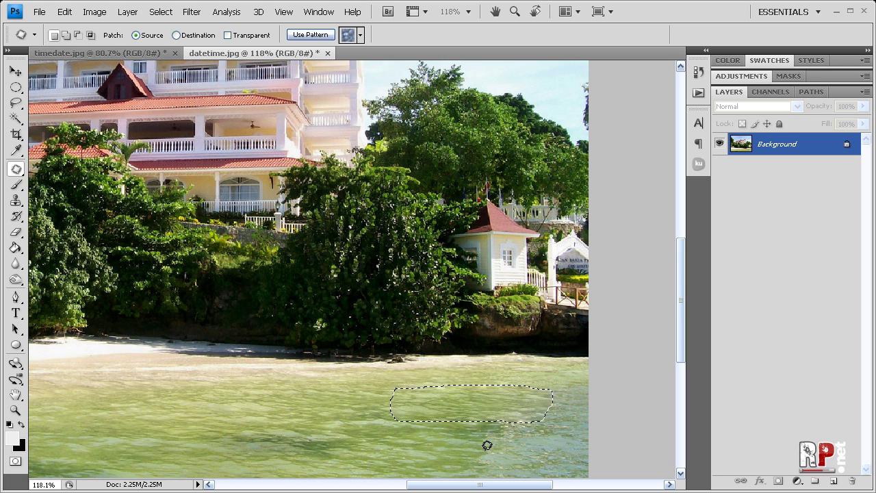
pyautogui.hotkey('ctrl', 'd')
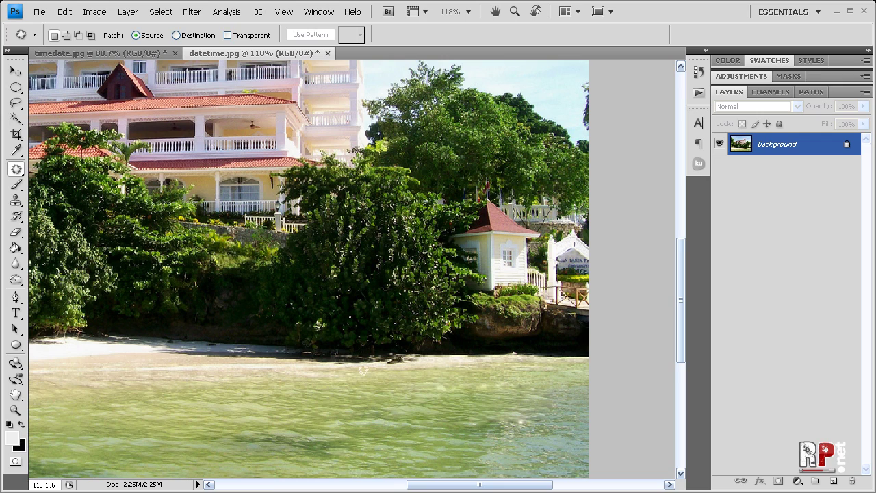
pyautogui.scroll(-2, 418, 365)
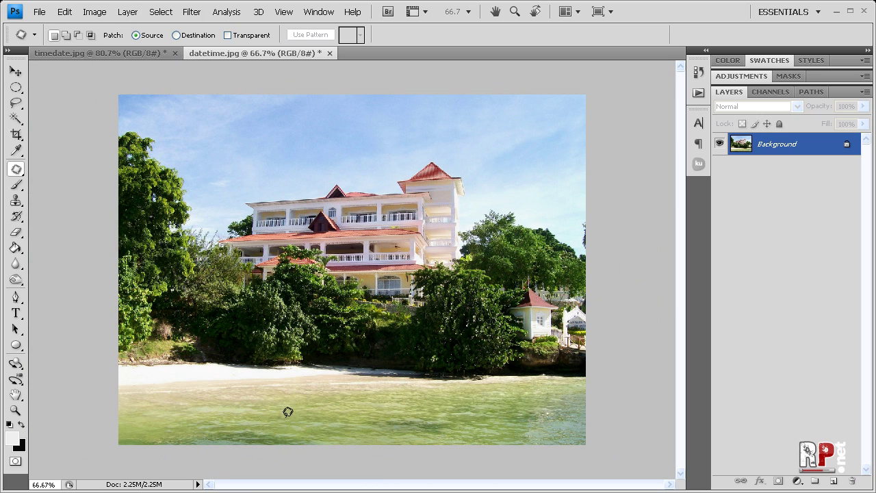
# Return to the Move tool, zoom the beach photo slightly, and switch to timedate.jpg.
pyautogui.press('v')
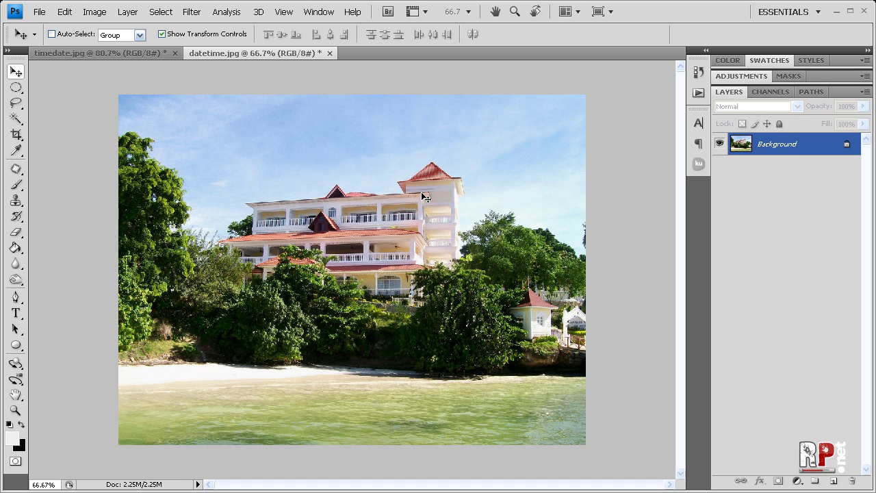
pyautogui.hotkey('ctrl', '+')
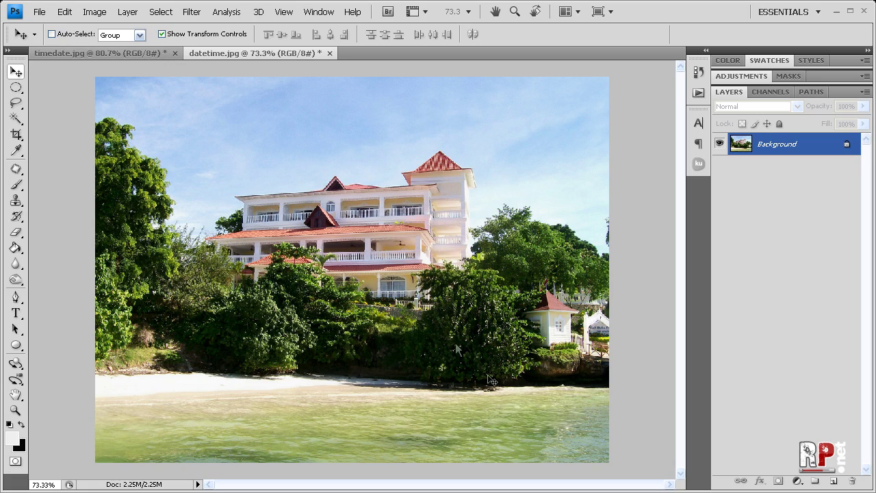
pyautogui.click(147, 56)
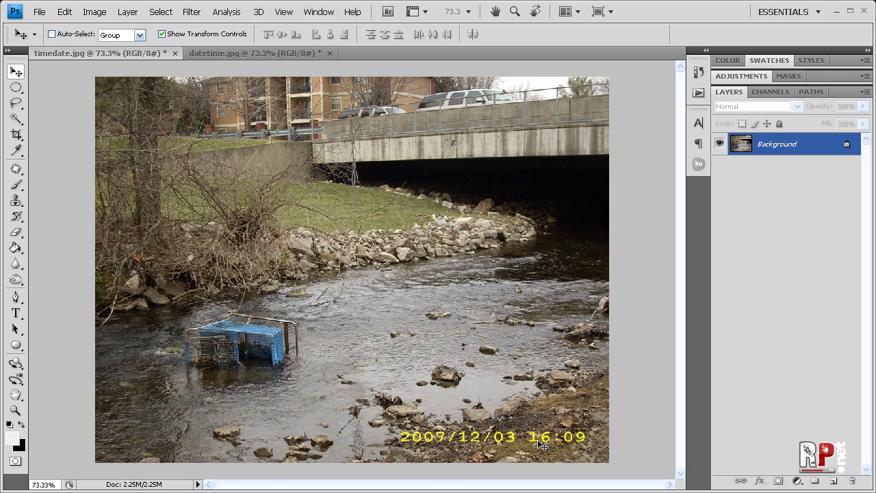
# Zoom to about 173% and pan until the 2007/12/03 16:09 stamp fills the view.
pyautogui.scroll(1, 230, 335)
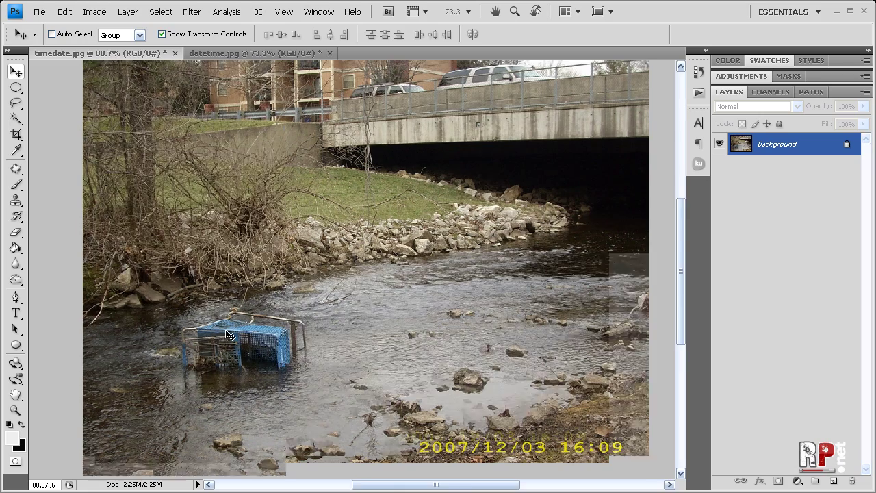
pyautogui.scroll(8, 230, 335)
pyautogui.scroll(2, 308, 363)
pyautogui.scroll(1, 384, 390)
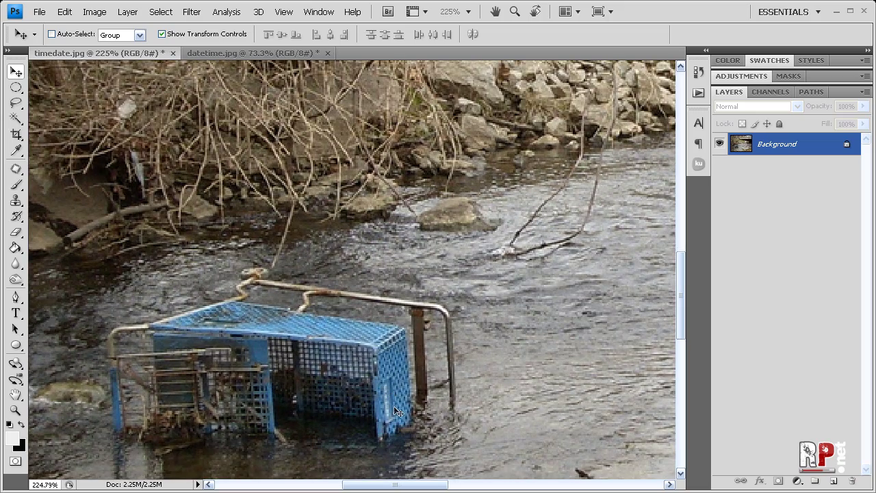
pyautogui.scroll(-5, 402, 417)
pyautogui.moveTo(679, 349); pyautogui.dragTo(677, 338)
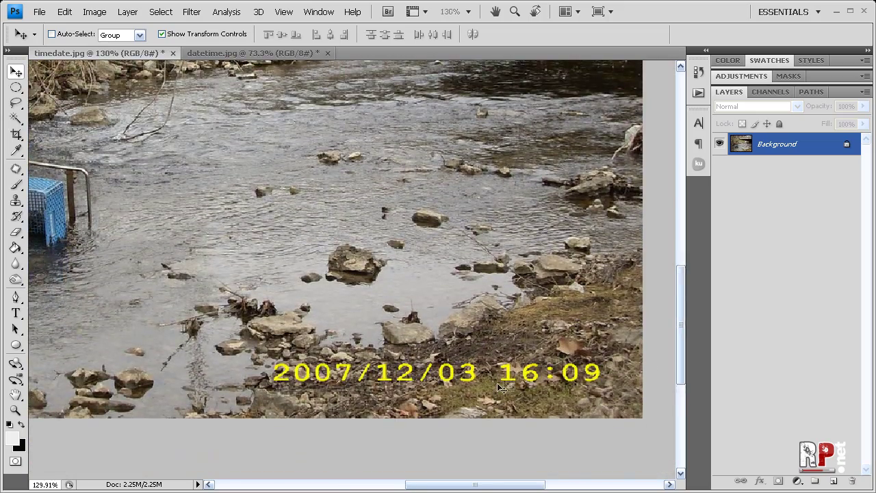
pyautogui.scroll(2, 497, 383)
pyautogui.scroll(-2, 498, 386)
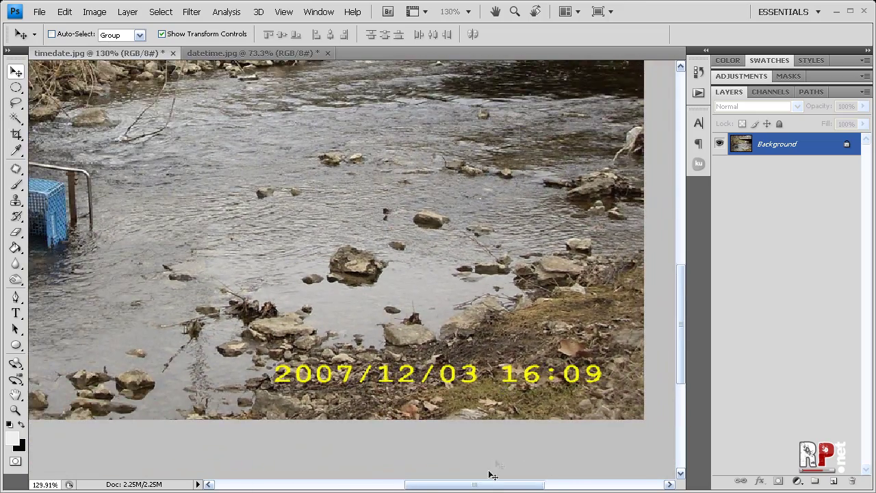
pyautogui.moveTo(489, 484); pyautogui.dragTo(512, 488)
pyautogui.scroll(2, 507, 424)
pyautogui.scroll(1, 507, 425)
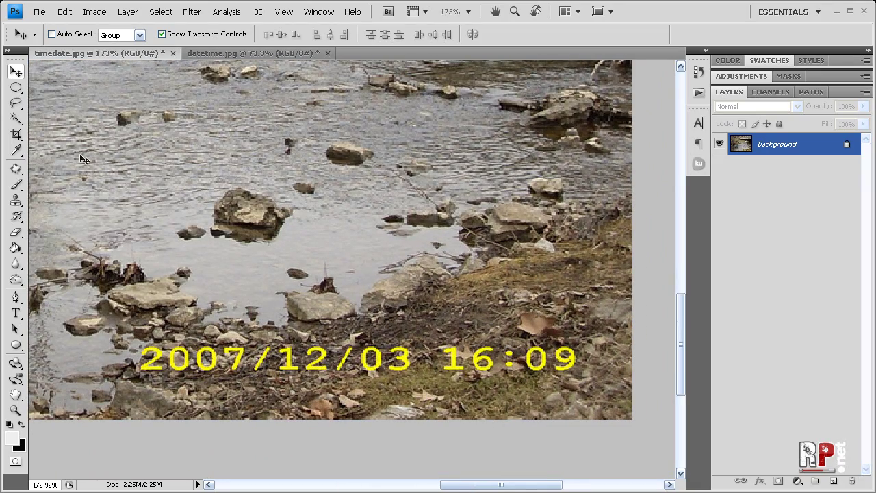
# Lasso the bottom rocky strip with the date stamp and copy it to Layer 1, toggling Background to check.
pyautogui.click(19, 107)
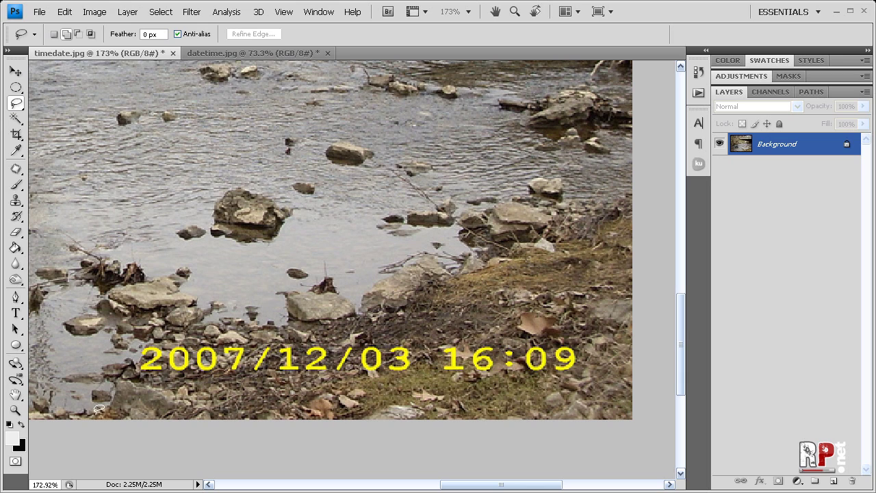
pyautogui.moveTo(91, 414); pyautogui.dragTo(702, 379)
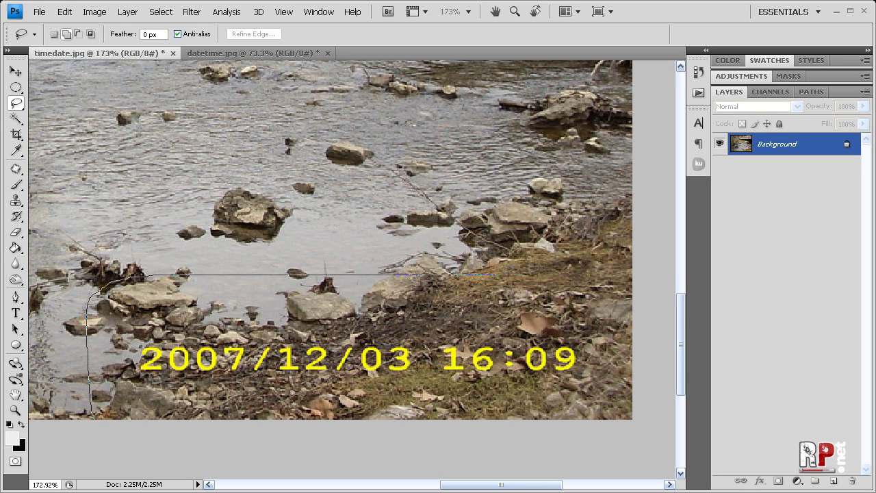
pyautogui.moveTo(701, 378); pyautogui.dragTo(96, 456)
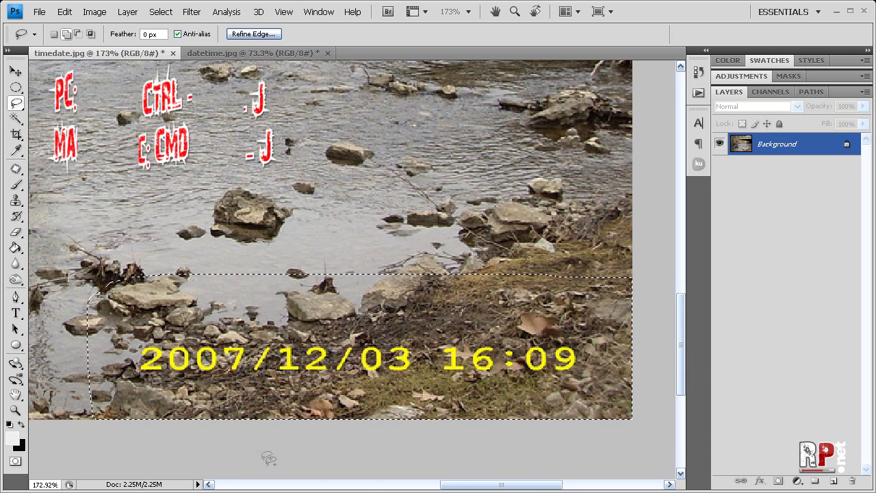
pyautogui.hotkey('ctrl', 'j')
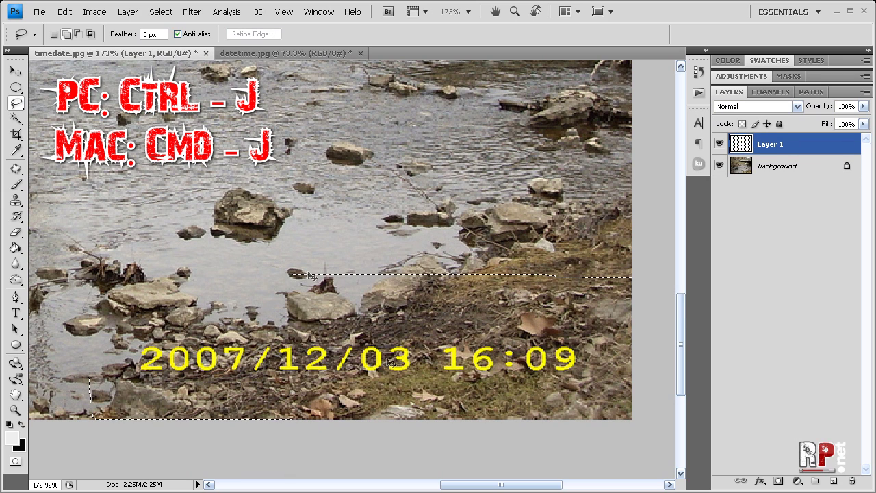
pyautogui.click(16, 72)
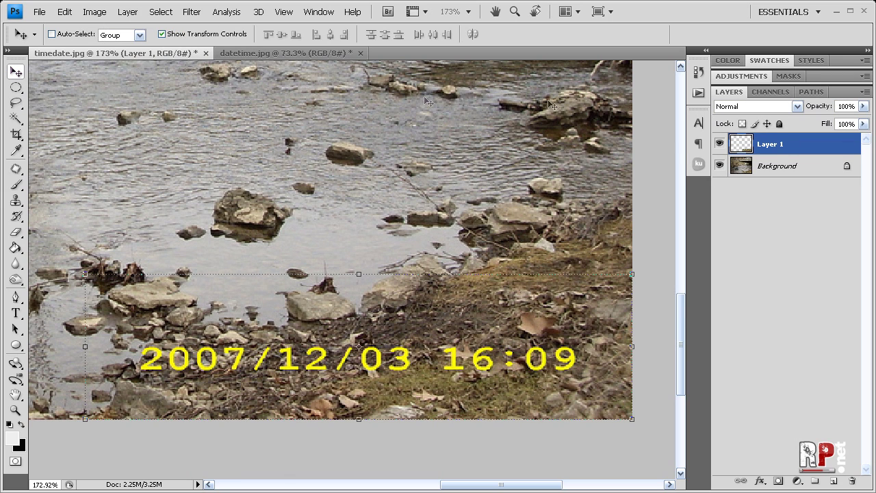
pyautogui.click(719, 167)
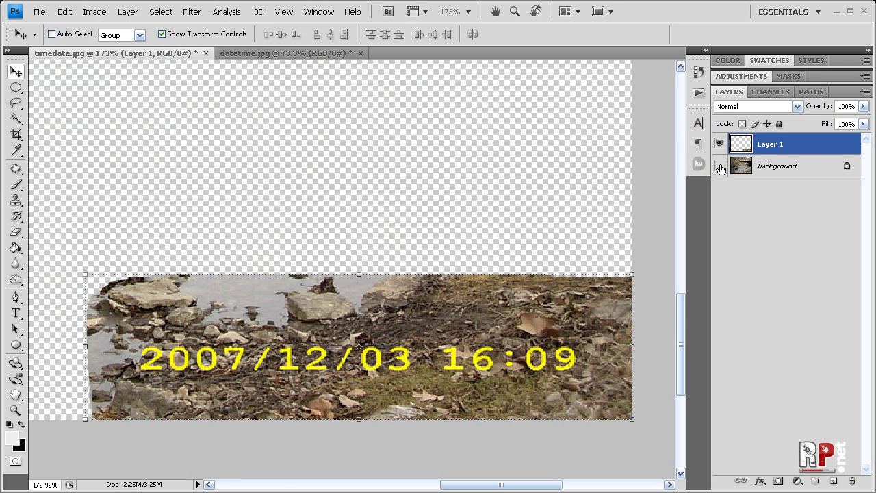
pyautogui.click(719, 167)
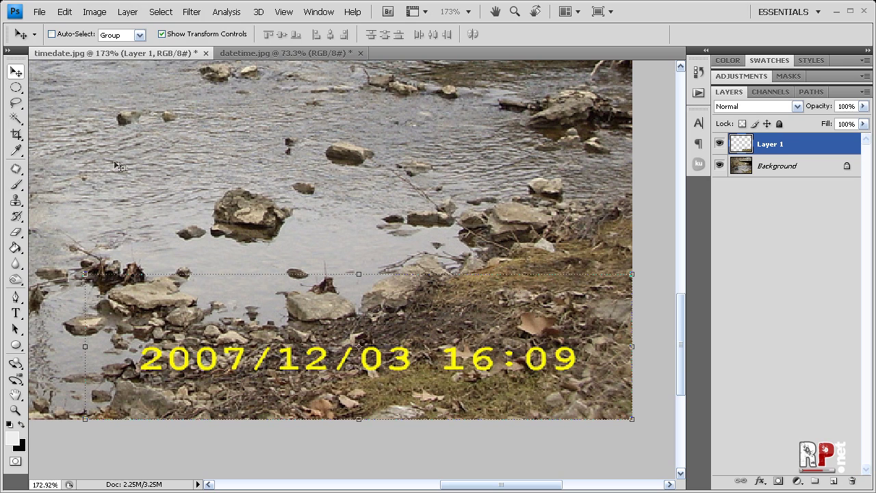
# Select the Spot Healing Brush at size 10 and zoom in on the yellow date.
pyautogui.click(16, 169)
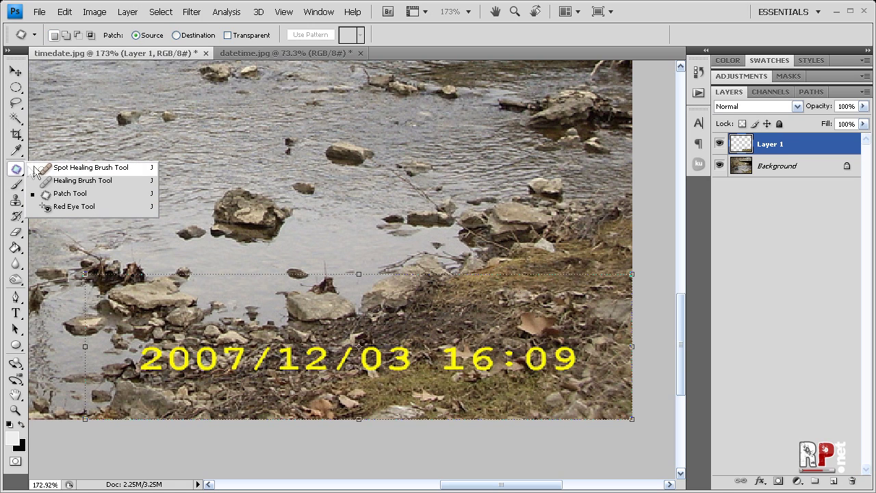
pyautogui.click(64, 170)
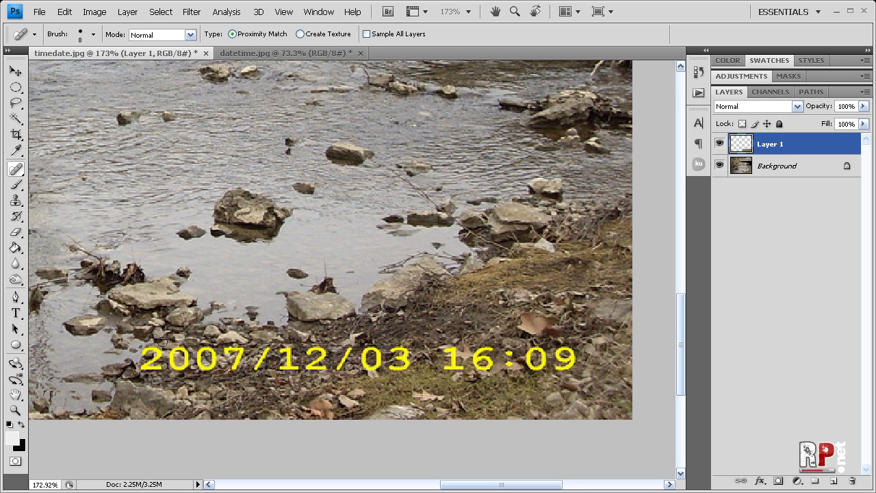
pyautogui.scroll(1, 156, 354)
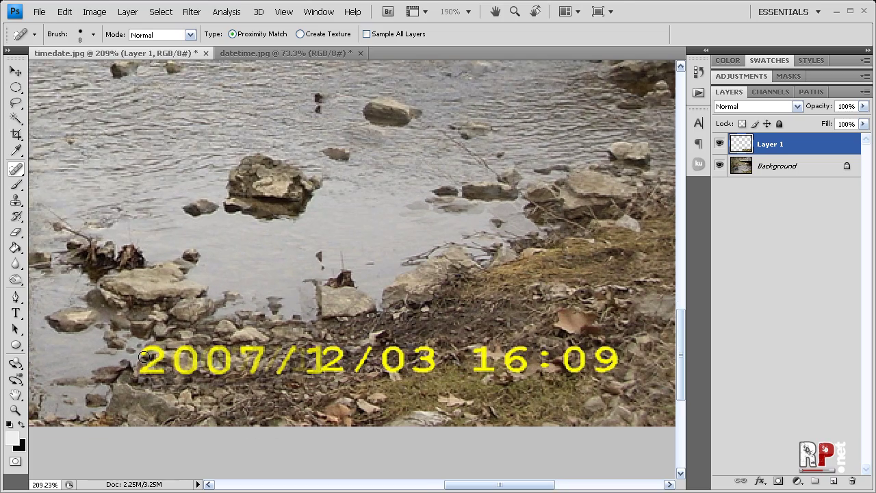
pyautogui.scroll(1, 147, 353)
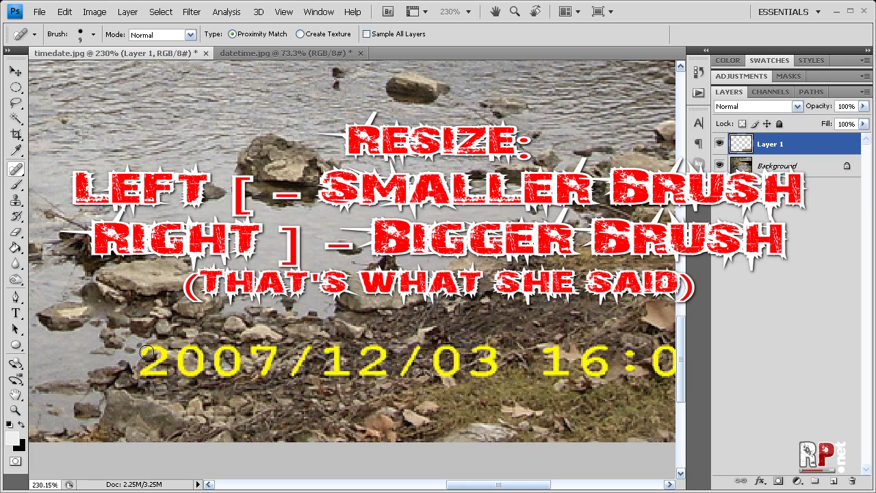
pyautogui.press(']')
pyautogui.scroll(3, 146, 352)
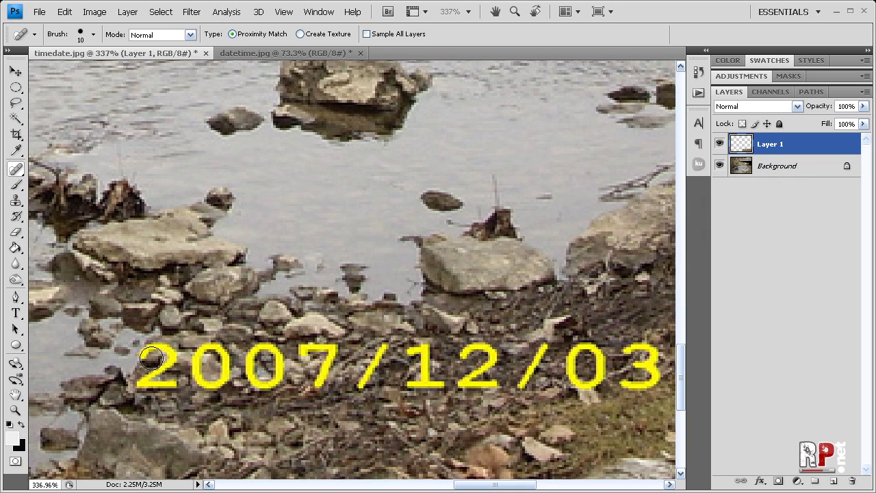
# Spot-heal the 2, 0, 0, 7 and slash of '2007/', then pan right.
pyautogui.moveTo(147, 356); pyautogui.dragTo(167, 362)
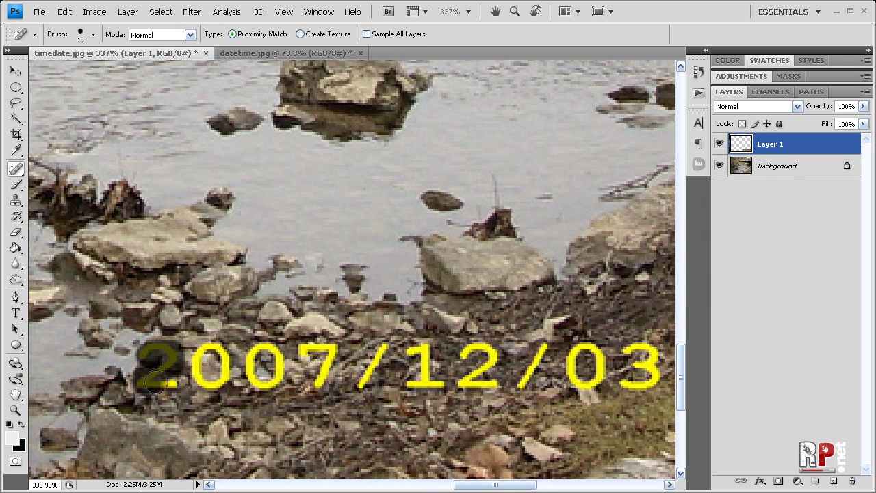
pyautogui.moveTo(167, 361); pyautogui.dragTo(175, 387)
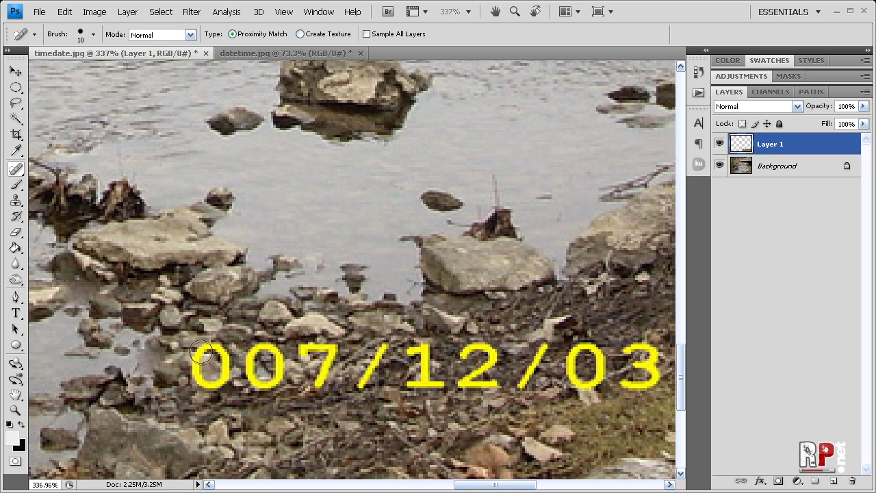
pyautogui.moveTo(201, 351)
pyautogui.mouseDown()
pyautogui.moveTo(221, 349)
pyautogui.moveTo(266, 375)
pyautogui.mouseUp()
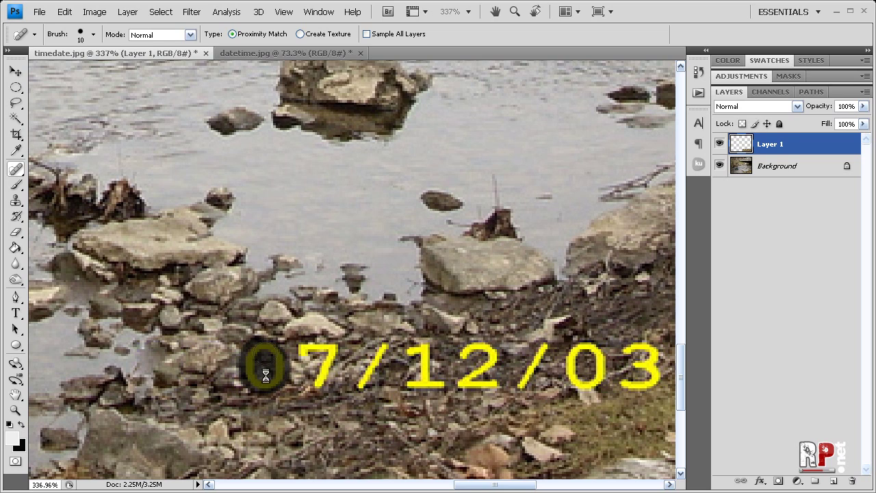
pyautogui.moveTo(300, 354)
pyautogui.mouseDown()
pyautogui.moveTo(328, 367)
pyautogui.moveTo(321, 381)
pyautogui.mouseUp()
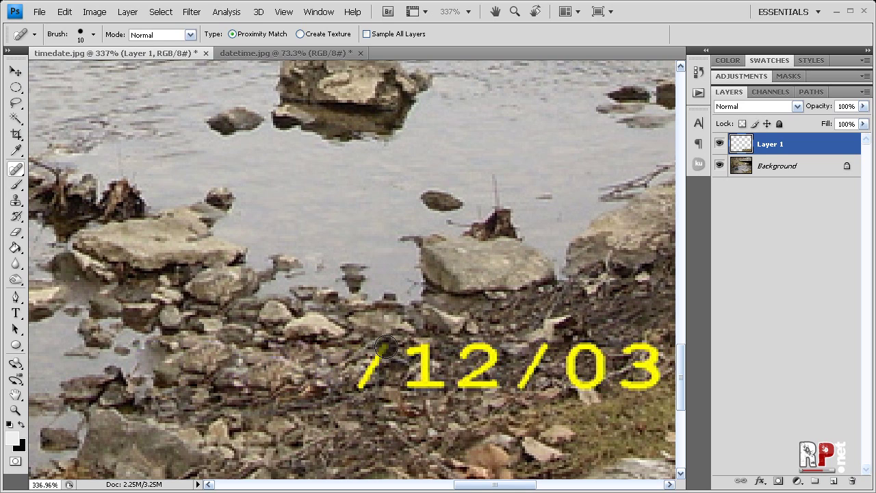
pyautogui.moveTo(385, 348); pyautogui.dragTo(360, 386)
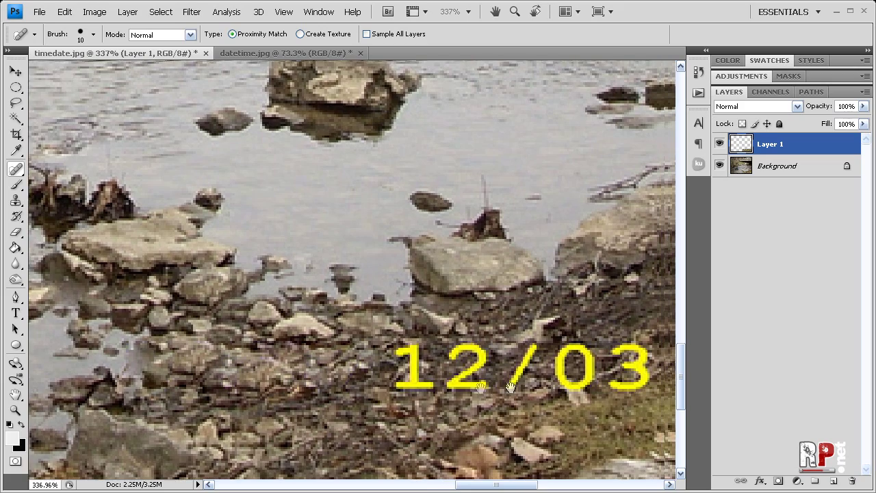
pyautogui.moveTo(509, 388); pyautogui.dragTo(375, 374)
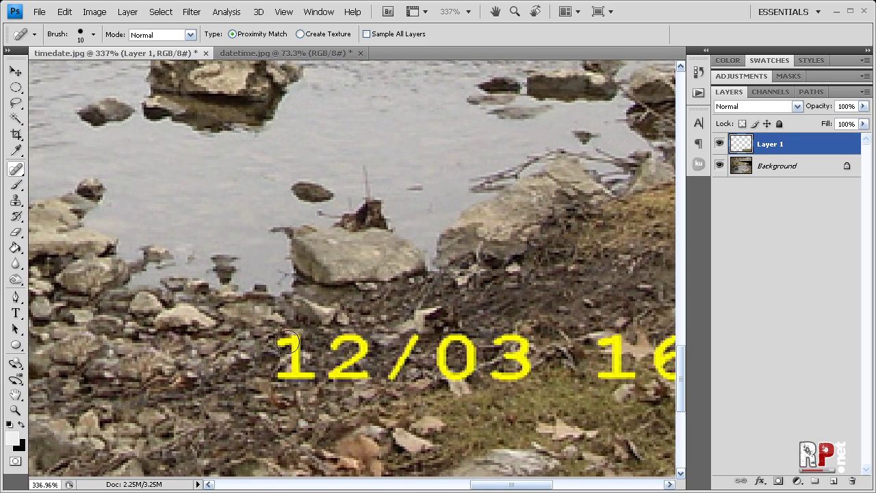
# Spot-heal the '12/03' month and day digits.
pyautogui.moveTo(288, 344)
pyautogui.mouseDown()
pyautogui.moveTo(286, 373)
pyautogui.moveTo(361, 373)
pyautogui.mouseUp()
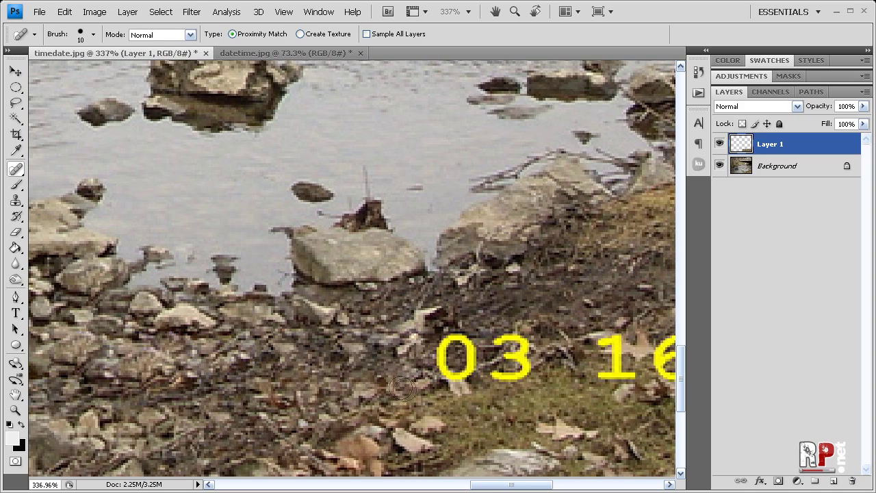
pyautogui.moveTo(438, 335); pyautogui.dragTo(472, 377)
pyautogui.moveTo(493, 336); pyautogui.dragTo(534, 377)
# Spot-heal the '16:09' time digits, redoing the stroke on the 1, then zoom out.
pyautogui.moveTo(568, 407); pyautogui.dragTo(286, 394)
pyautogui.moveTo(323, 328); pyautogui.dragTo(327, 373)
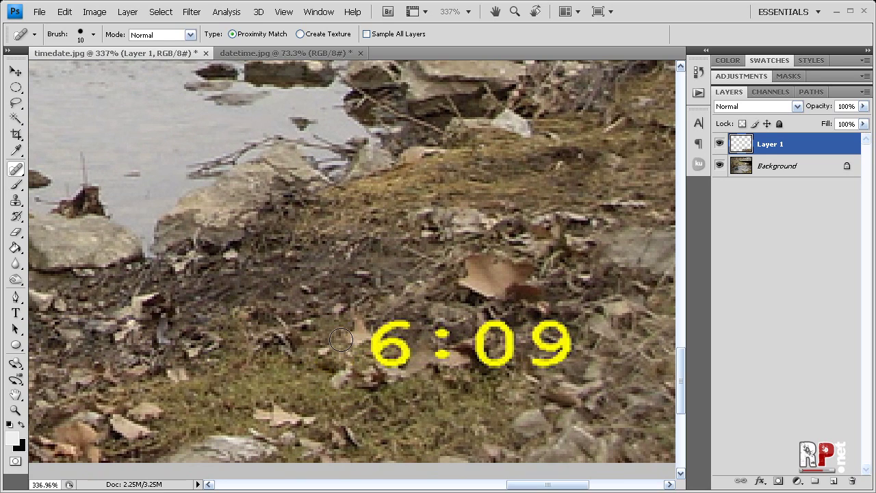
pyautogui.hotkey('ctrl', 'z')
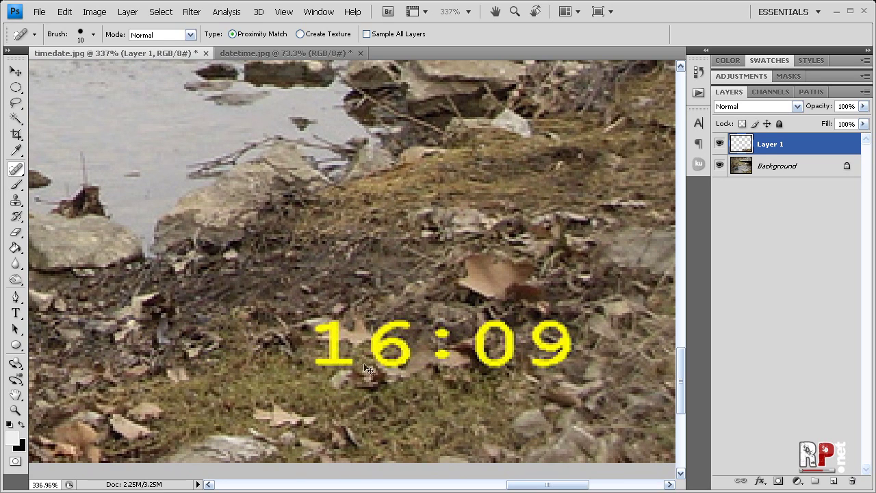
pyautogui.hotkey('ctrl', 'z')
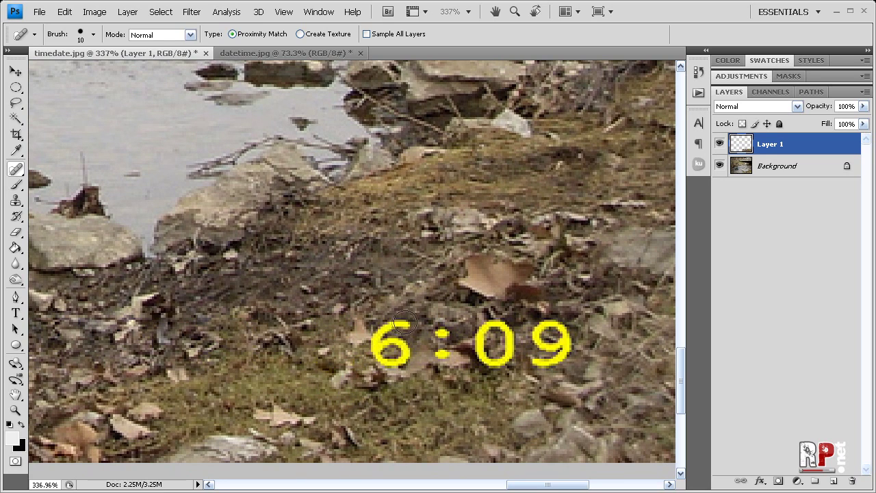
pyautogui.moveTo(404, 321); pyautogui.dragTo(410, 356)
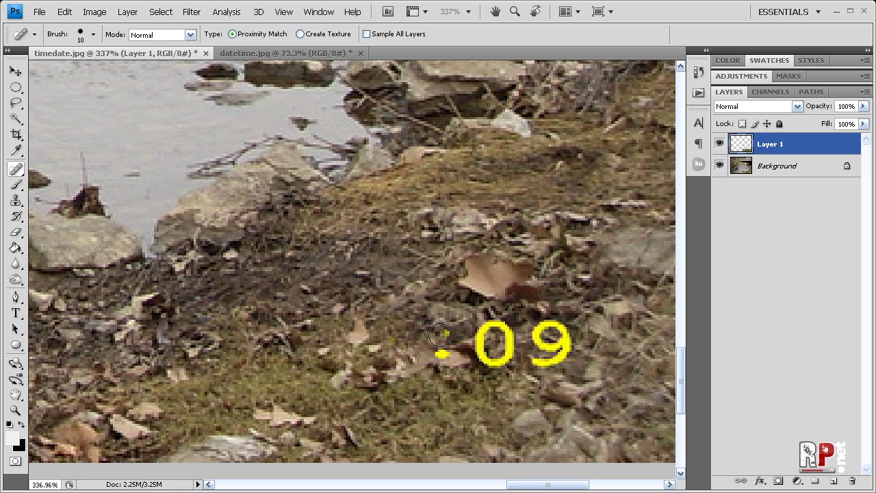
pyautogui.moveTo(442, 334); pyautogui.dragTo(442, 357)
pyautogui.moveTo(491, 327); pyautogui.dragTo(494, 361)
pyautogui.moveTo(544, 330)
pyautogui.mouseDown()
pyautogui.moveTo(558, 331)
pyautogui.moveTo(551, 354)
pyautogui.moveTo(534, 361)
pyautogui.mouseUp()
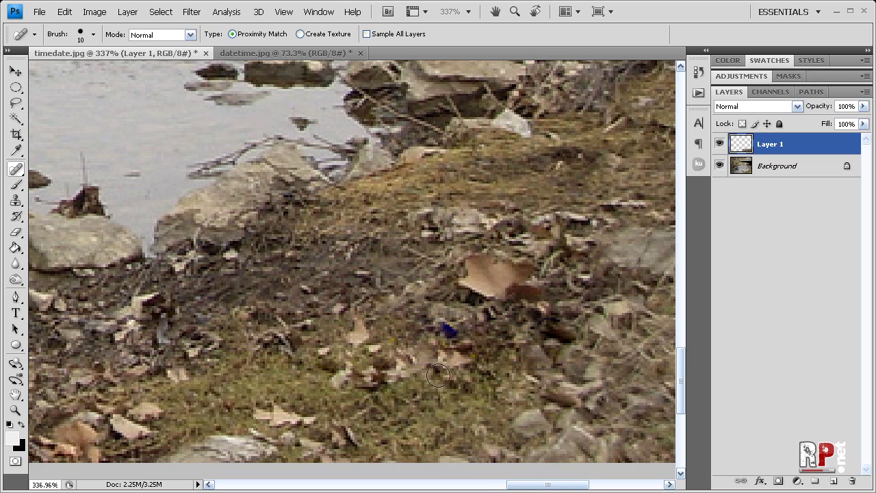
pyautogui.moveTo(438, 375); pyautogui.dragTo(255, 366)
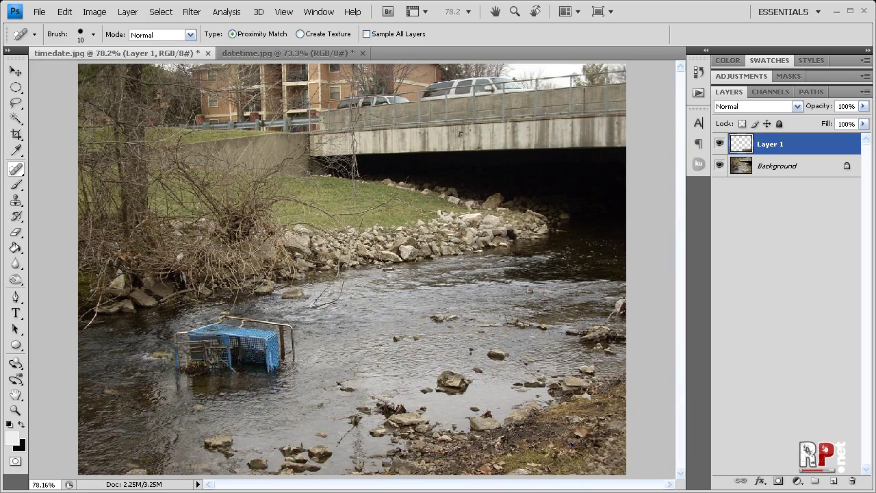
# Toggle Layer 1 off and on to compare, leaving the healed layer visible and deselected.
pyautogui.click(15, 71)
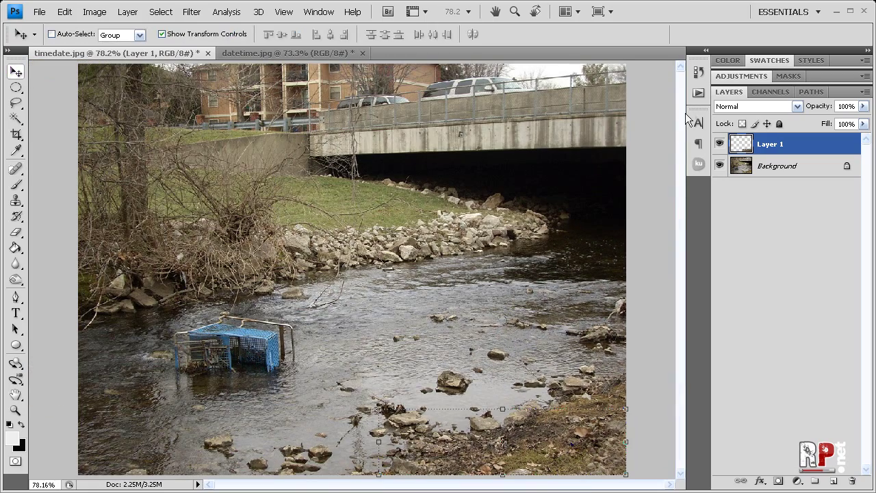
pyautogui.click(719, 144)
pyautogui.click(719, 144)
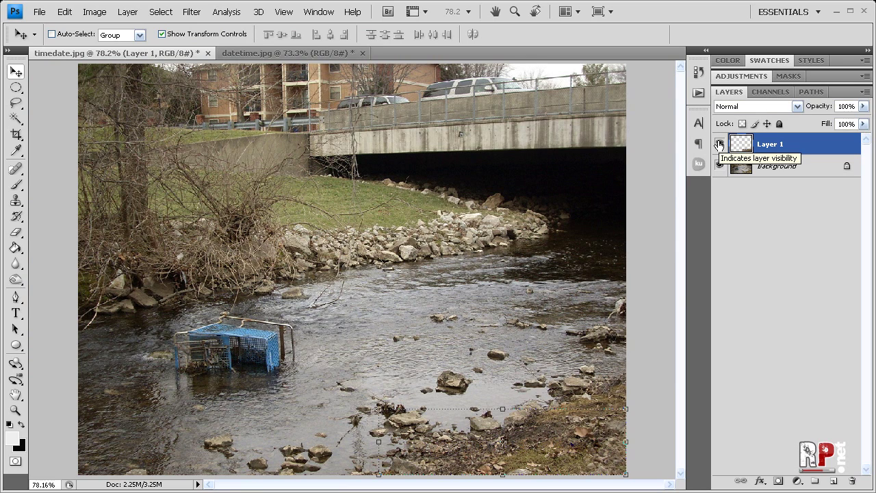
pyautogui.click(719, 146)
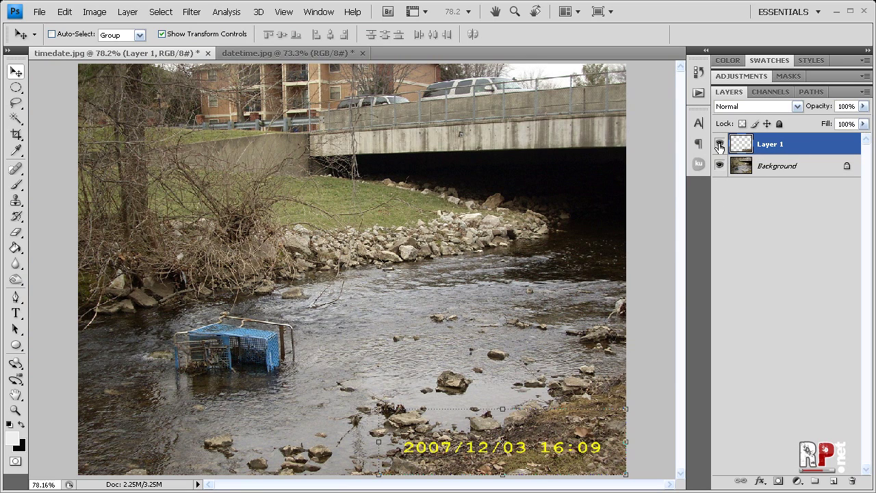
pyautogui.click(719, 145)
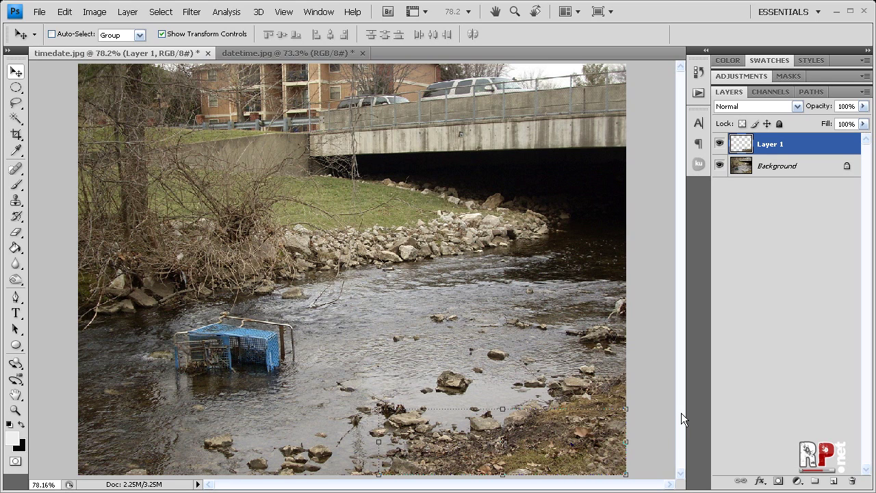
pyautogui.click(732, 356)
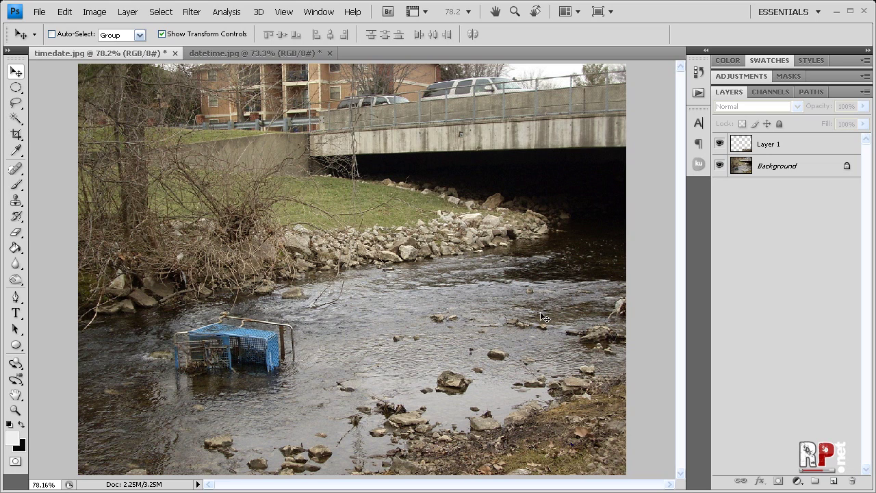
pyautogui.click(17, 169)
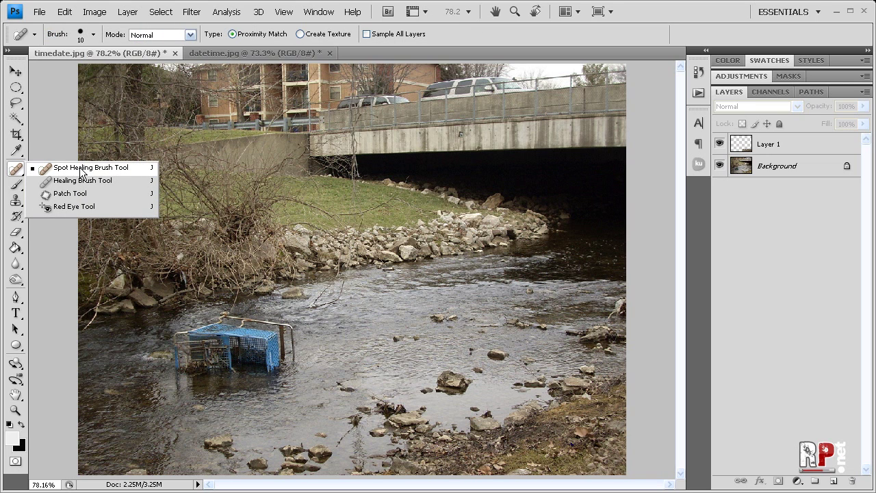
pyautogui.click(31, 180)
pyautogui.click(18, 206)
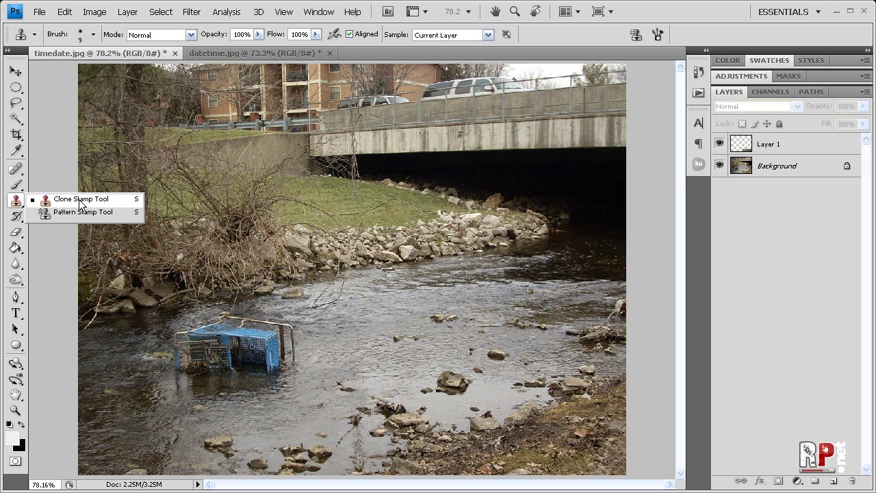
pyautogui.click(16, 169)
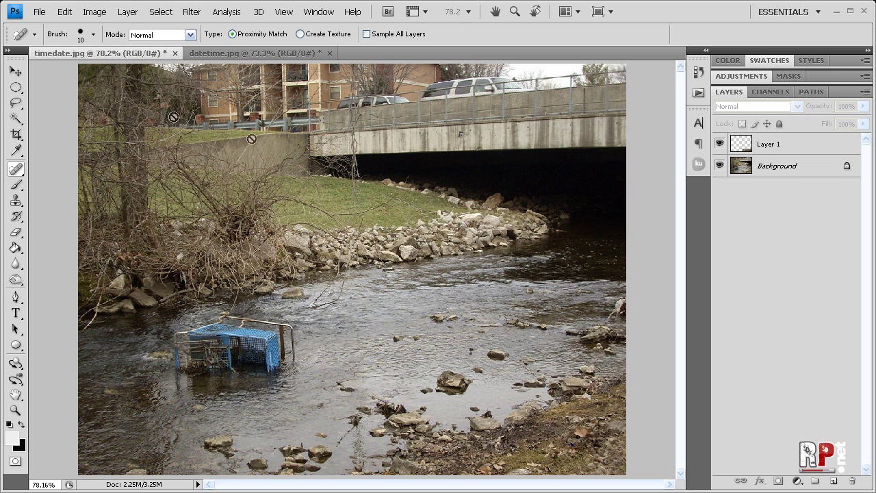
pyautogui.click(15, 71)
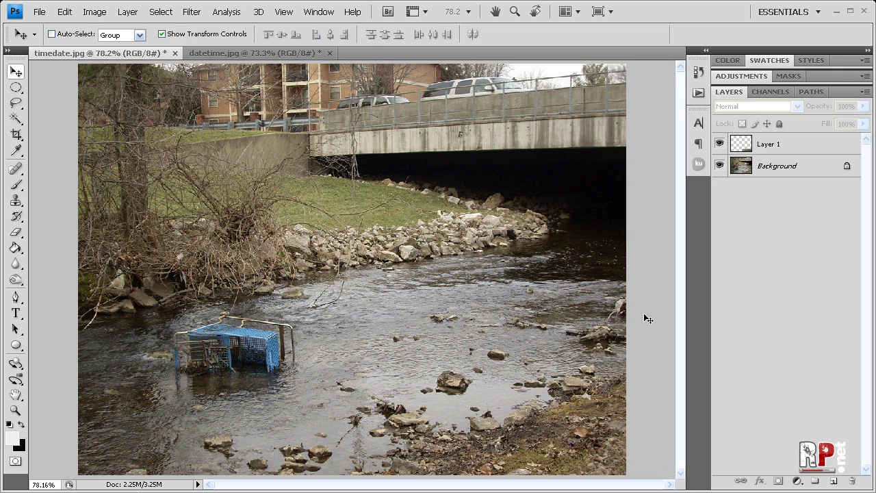